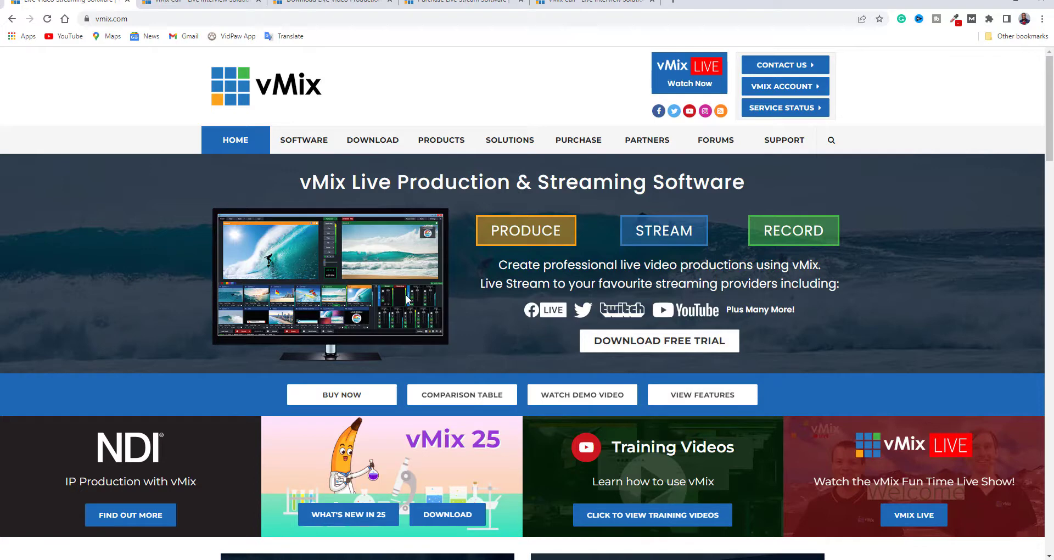
Step: Open the vMix purchase page and compare prices and features of the Basic HD, HD and 4K lifetime licenses
{"action": "key", "text": "ctrl+4"}
{"action": "scroll", "coordinate": [510, 317], "scroll_direction": "down", "scroll_amount": 2}
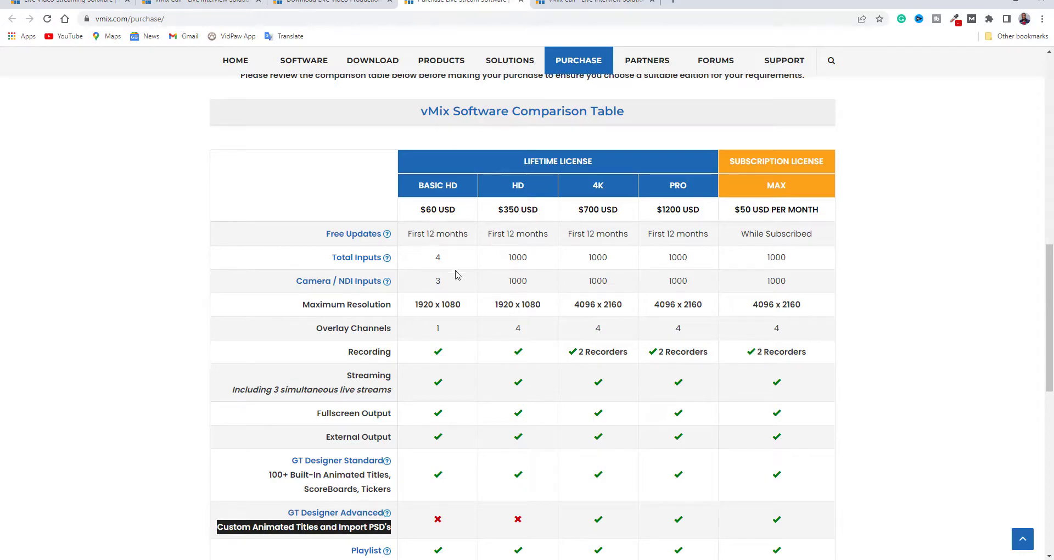
{"action": "scroll", "coordinate": [459, 324], "scroll_direction": "down", "scroll_amount": 1}
{"action": "scroll", "coordinate": [459, 324], "scroll_direction": "down", "scroll_amount": 4}
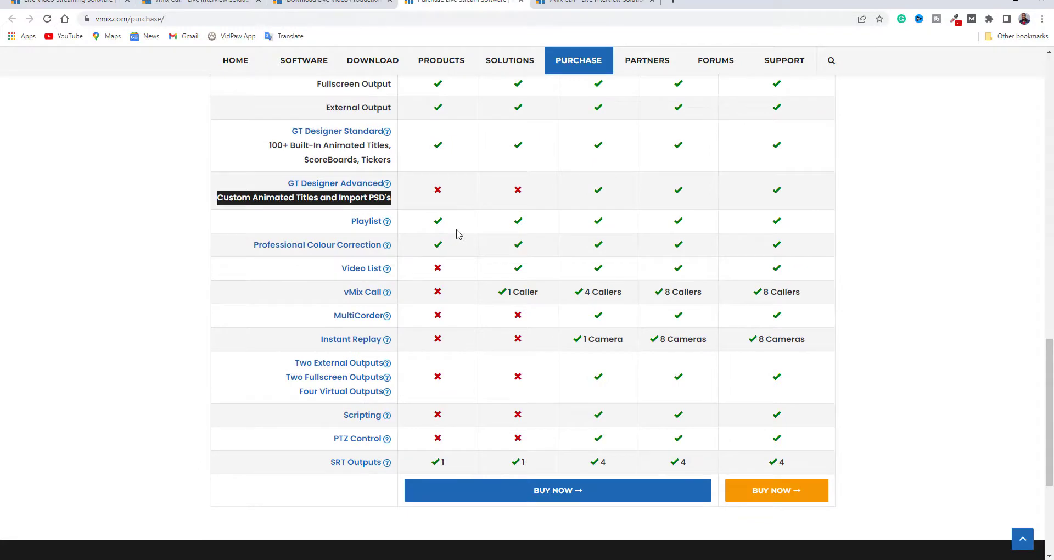
{"action": "scroll", "coordinate": [459, 235], "scroll_direction": "up", "scroll_amount": 6}
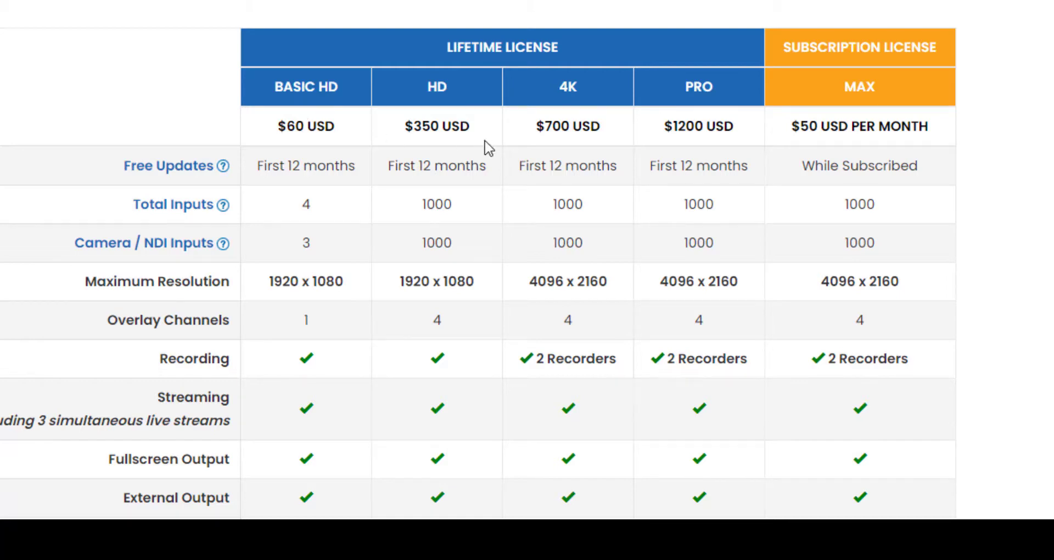
{"action": "scroll", "coordinate": [489, 149], "scroll_direction": "down", "scroll_amount": 2}
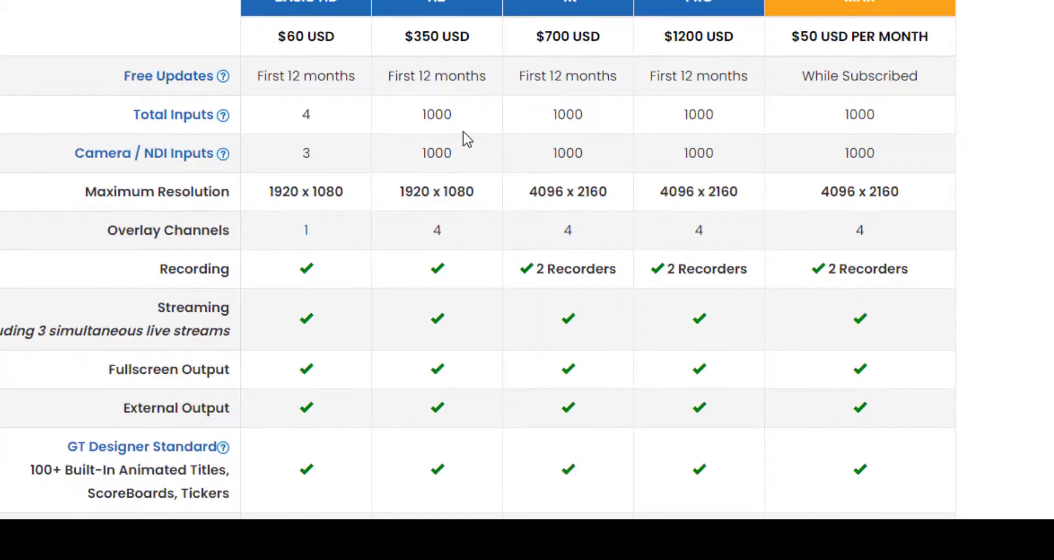
{"action": "scroll", "coordinate": [465, 139], "scroll_direction": "down", "scroll_amount": 12}
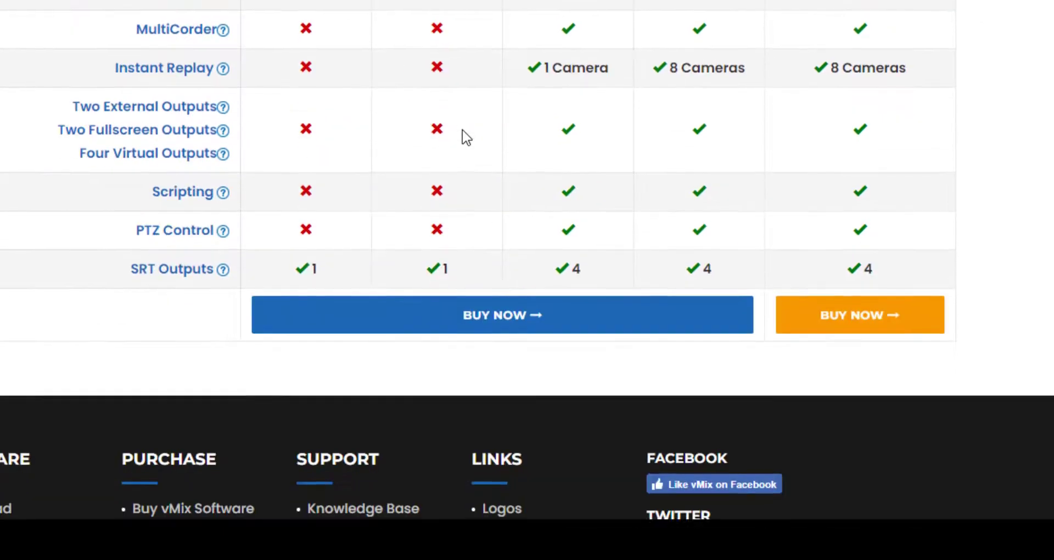
{"action": "scroll", "coordinate": [466, 138], "scroll_direction": "up", "scroll_amount": 10}
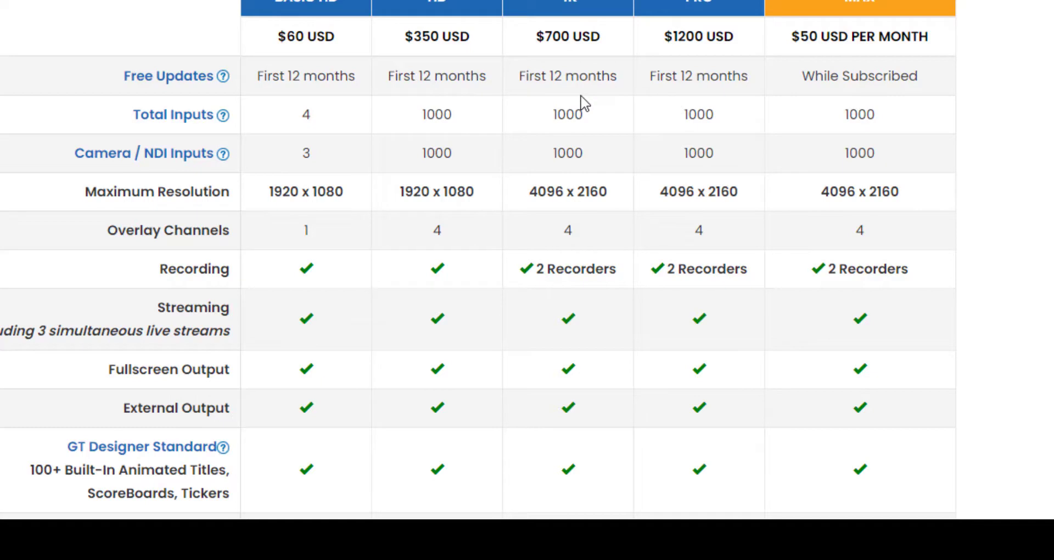
{"action": "scroll", "coordinate": [577, 165], "scroll_direction": "down", "scroll_amount": 2}
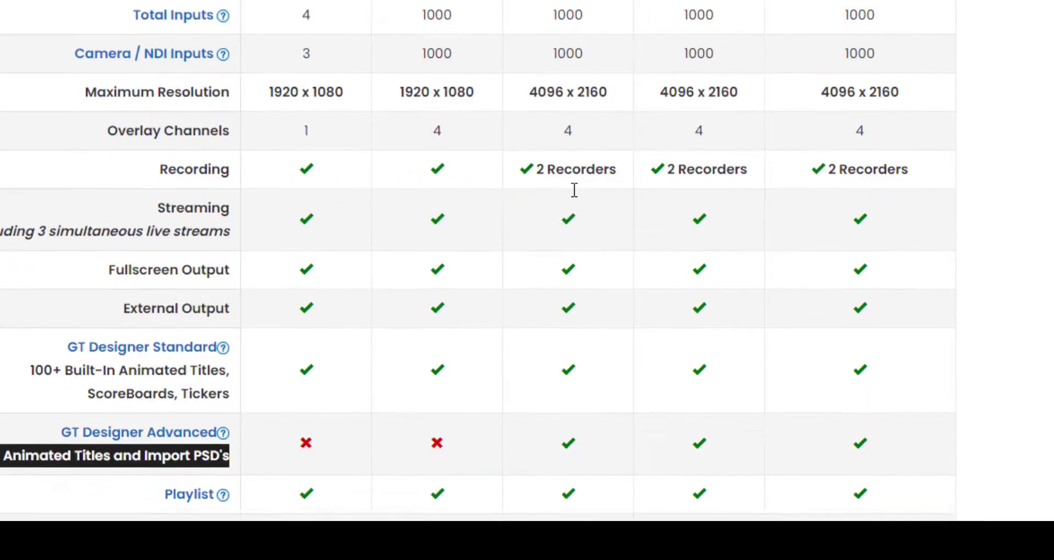
{"action": "scroll", "coordinate": [636, 287], "scroll_direction": "up", "scroll_amount": 4}
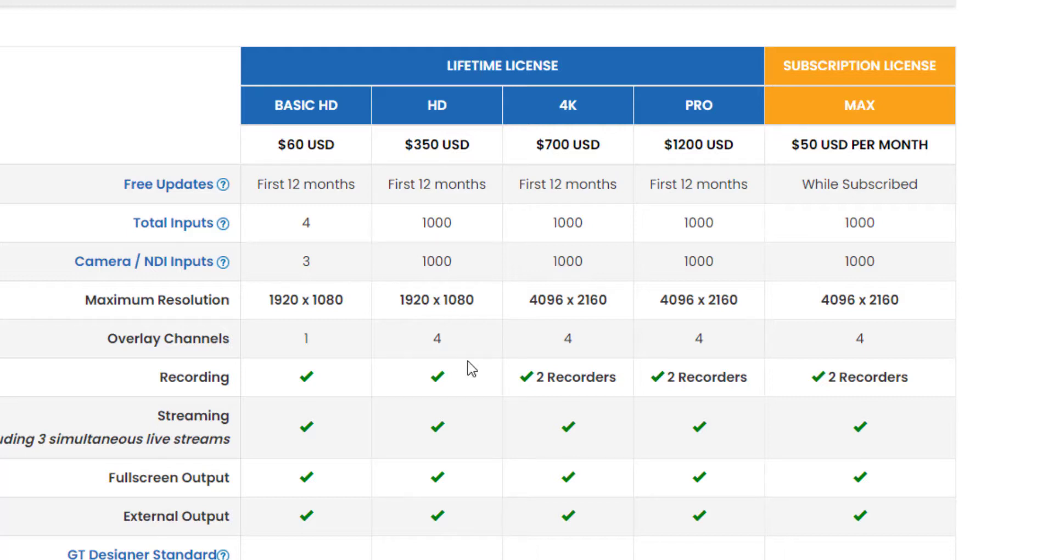
{"action": "scroll", "coordinate": [471, 369], "scroll_direction": "up", "scroll_amount": 2}
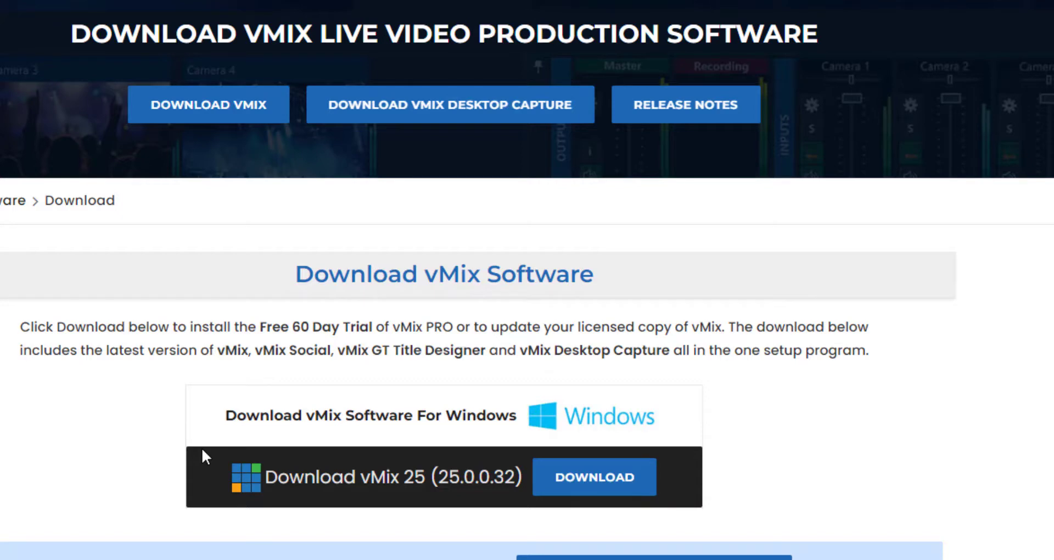
Step: Examine the Pro license column of the vMix comparison table, from its price to its SRT outputs
{"action": "scroll", "coordinate": [723, 410], "scroll_direction": "down", "scroll_amount": 2}
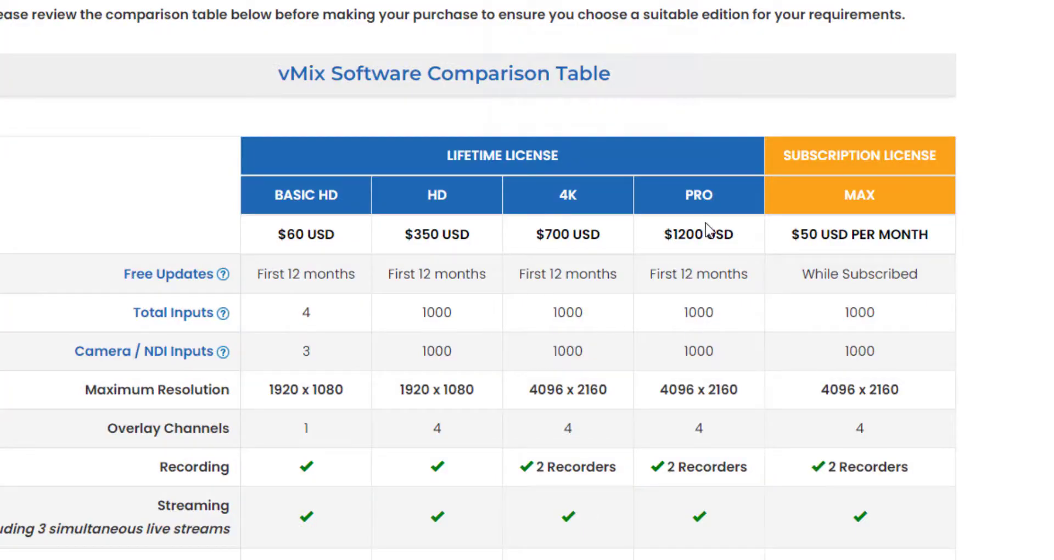
{"action": "scroll", "coordinate": [706, 231], "scroll_direction": "down", "scroll_amount": 2}
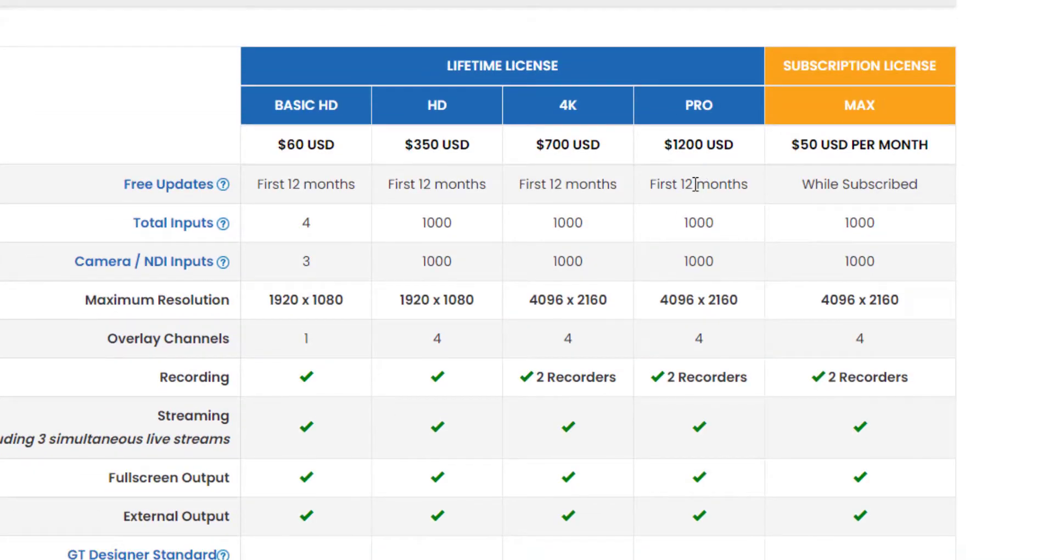
{"action": "scroll", "coordinate": [694, 196], "scroll_direction": "down", "scroll_amount": 15}
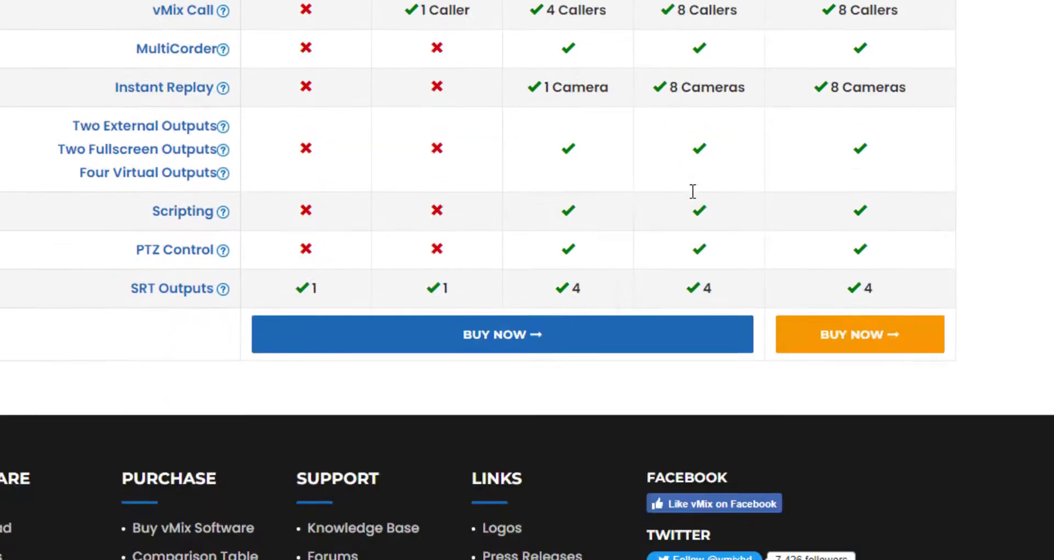
{"action": "scroll", "coordinate": [693, 382], "scroll_direction": "up", "scroll_amount": 3}
{"action": "scroll", "coordinate": [687, 346], "scroll_direction": "up", "scroll_amount": 12}
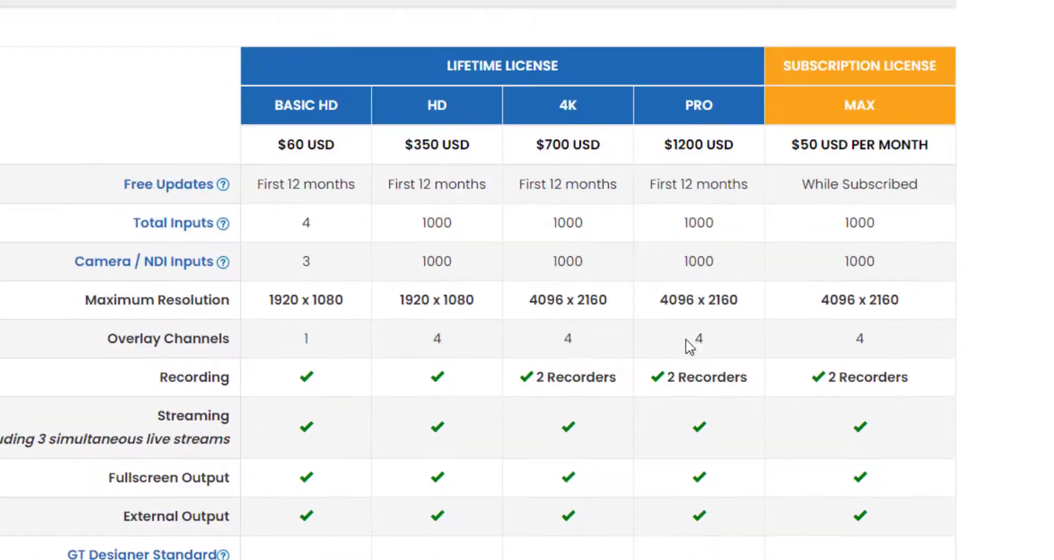
{"action": "scroll", "coordinate": [604, 272], "scroll_direction": "up", "scroll_amount": 4}
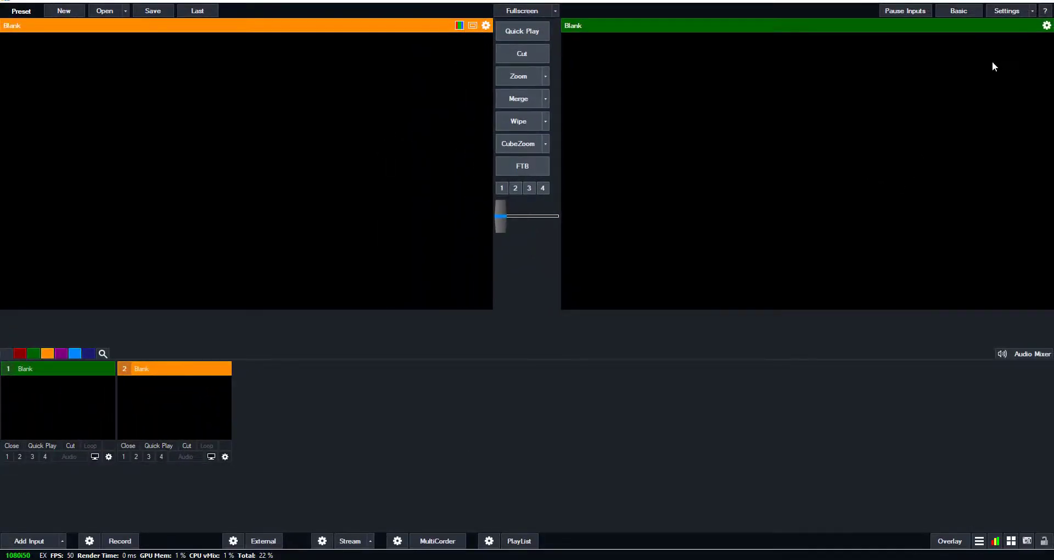
Step: Check the installed edition, version and expiry date in the About section of vMix's settings
{"action": "left_click", "coordinate": [1007, 12]}
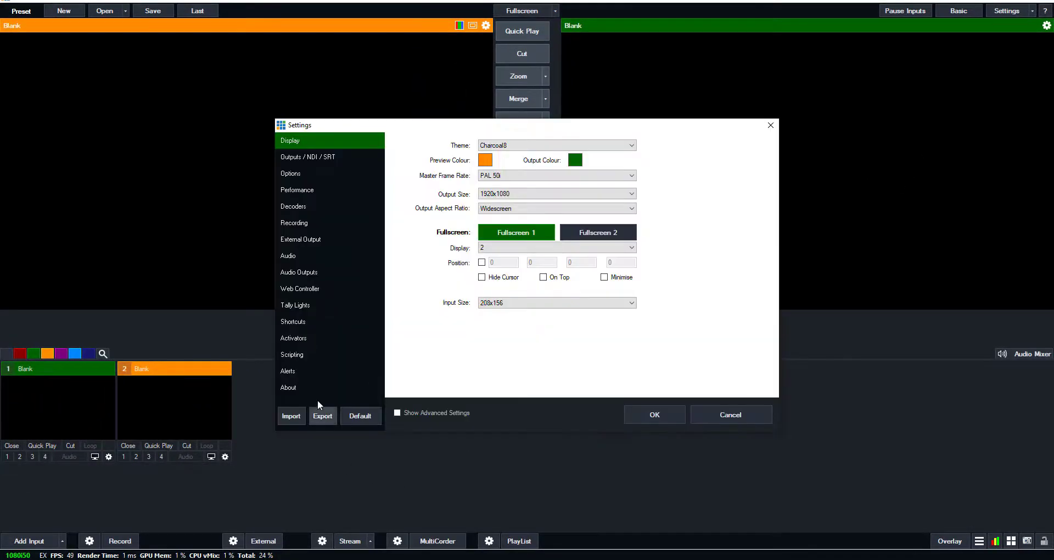
{"action": "left_click", "coordinate": [304, 386]}
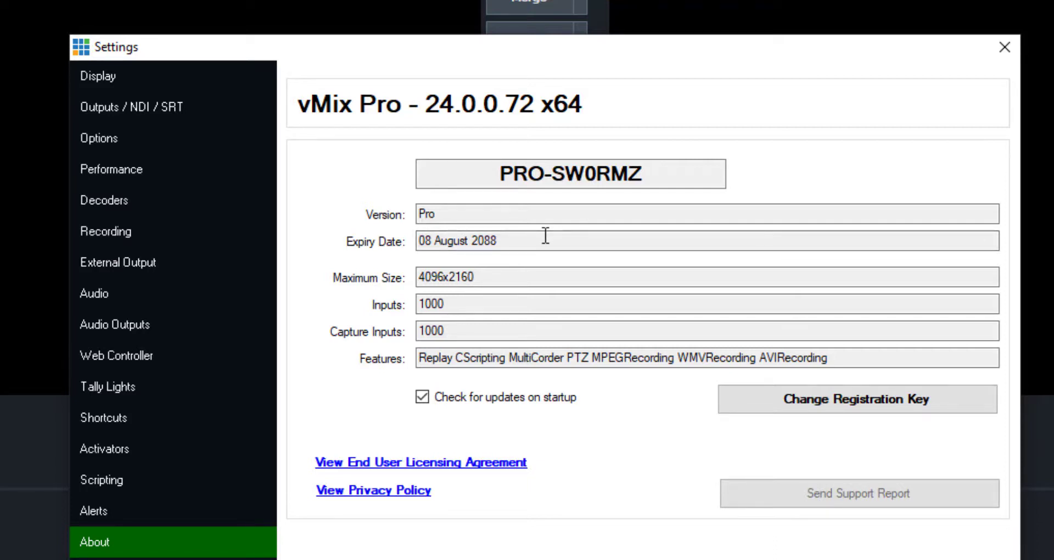
{"action": "left_click", "coordinate": [1001, 46]}
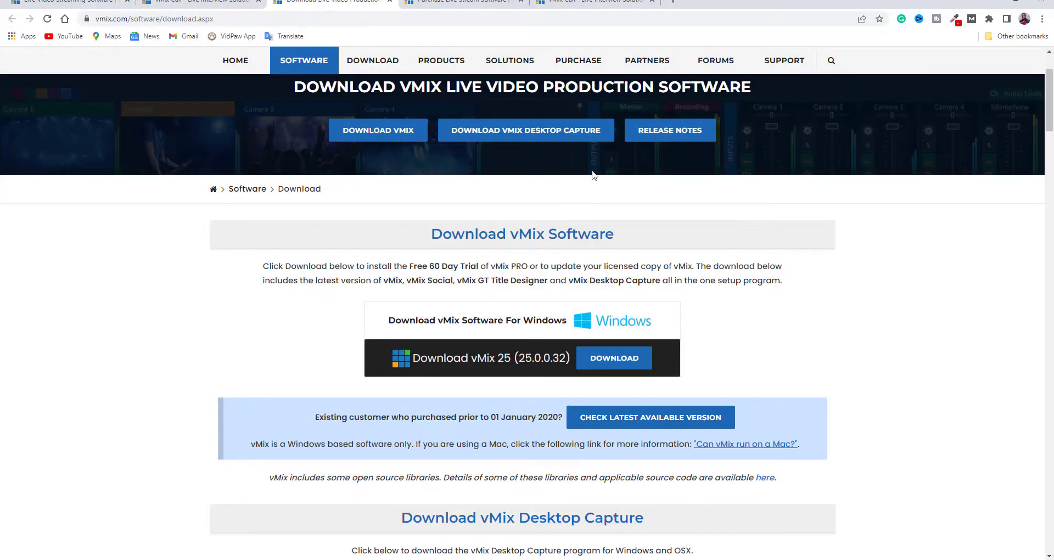
Step: Return to the purchase page in the browser and review the feature rows of the license comparison table
{"action": "key", "text": "ctrl+Tab"}
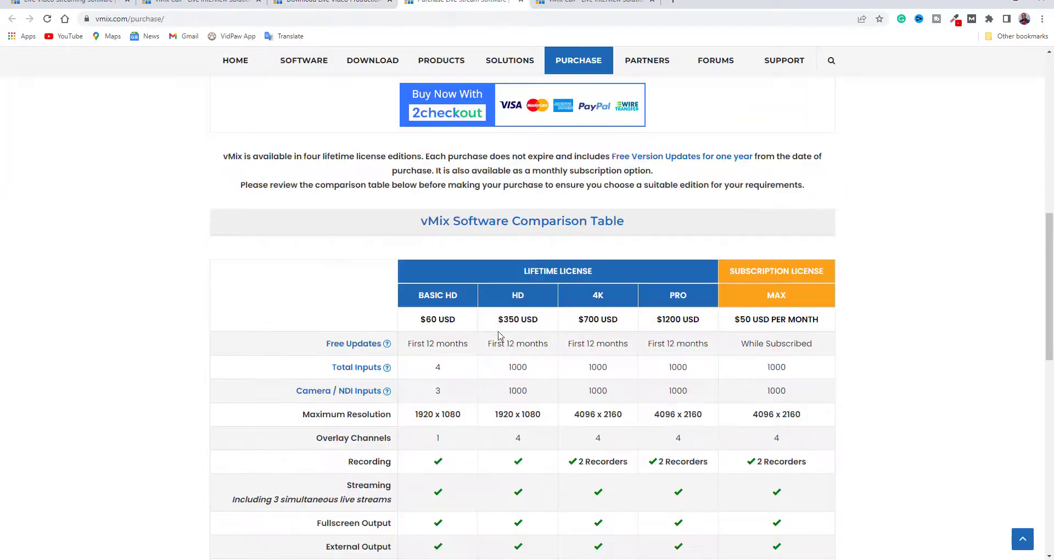
{"action": "scroll", "coordinate": [498, 336], "scroll_direction": "down", "scroll_amount": 4}
{"action": "scroll", "coordinate": [498, 336], "scroll_direction": "down", "scroll_amount": 3}
{"action": "scroll", "coordinate": [496, 337], "scroll_direction": "up", "scroll_amount": 3}
{"action": "scroll", "coordinate": [496, 330], "scroll_direction": "down", "scroll_amount": 1}
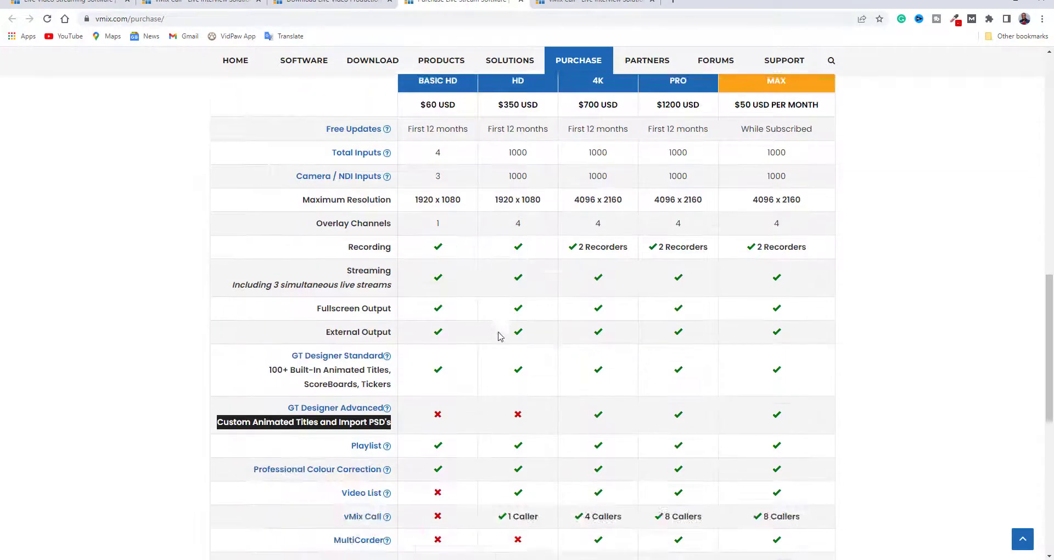
{"action": "scroll", "coordinate": [483, 340], "scroll_direction": "up", "scroll_amount": 2}
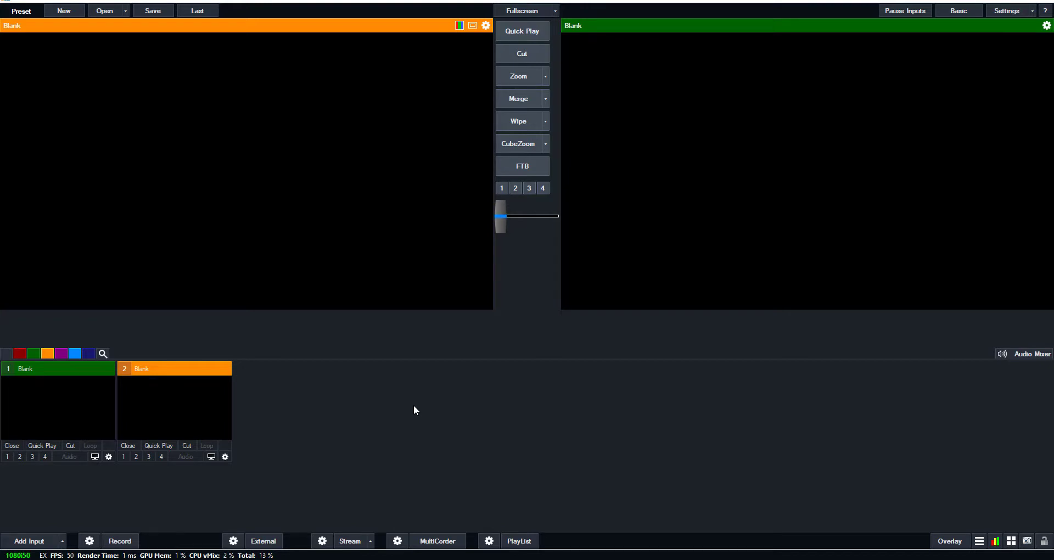
Step: In vMix, add the video Best Roofing Company in Ghana - Top Ideas Roofing Company.mp4 as input 1
{"action": "left_click", "coordinate": [30, 540]}
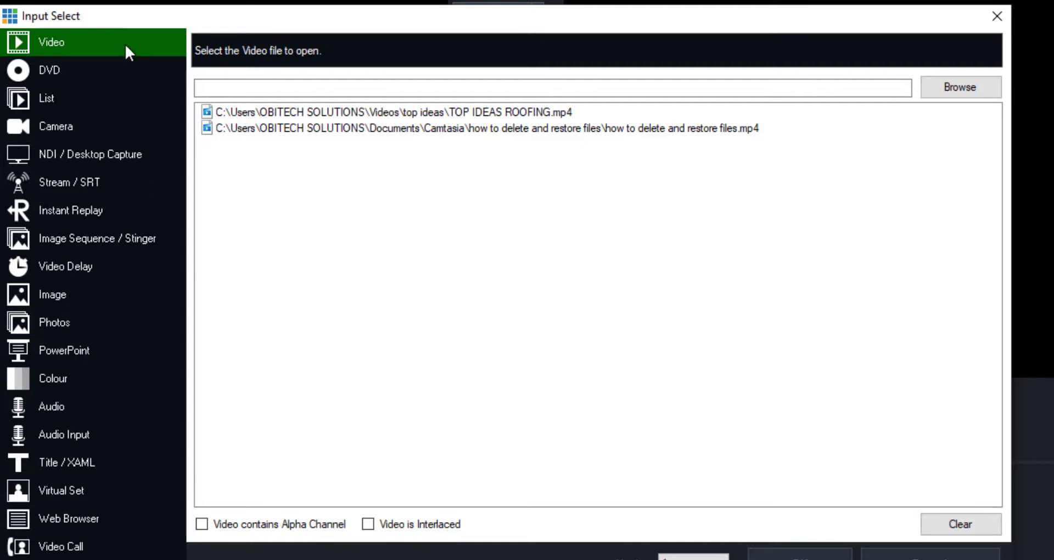
{"action": "left_click", "coordinate": [960, 87]}
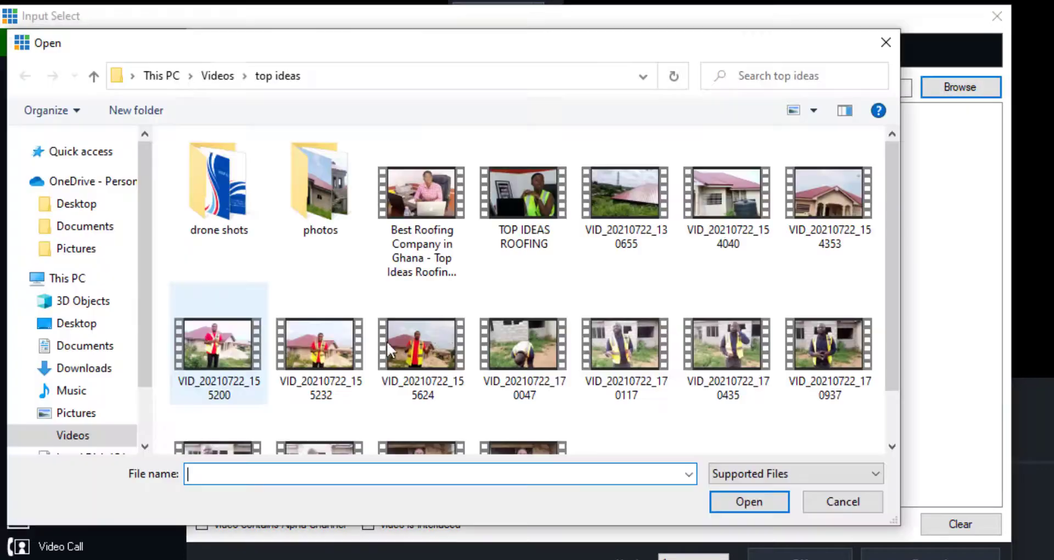
{"action": "left_click", "coordinate": [446, 325]}
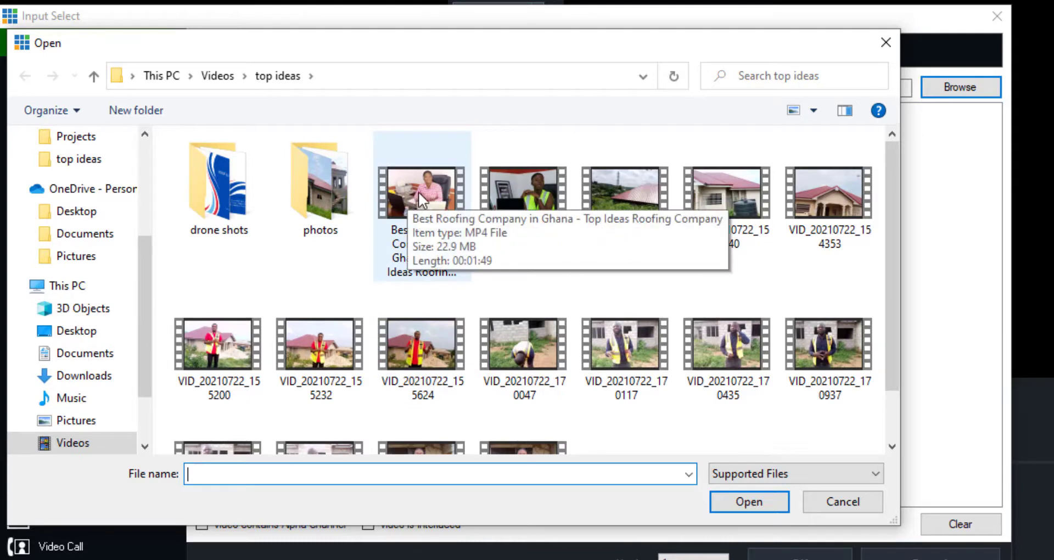
{"action": "double_click", "coordinate": [432, 183]}
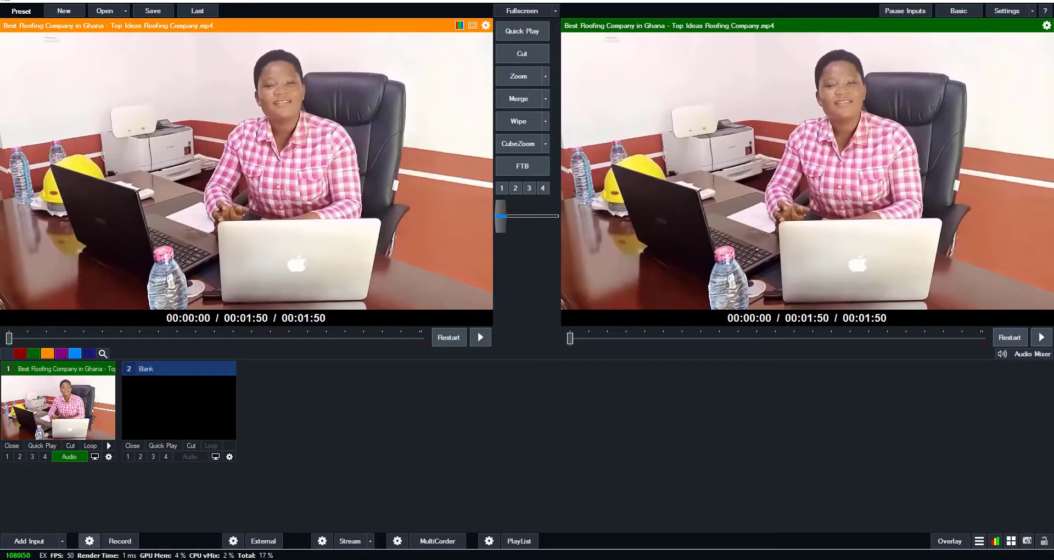
Step: Add the video TOP IDEAS ROOFING.mp4 from the top ideas folder as input 2
{"action": "left_click", "coordinate": [15, 541]}
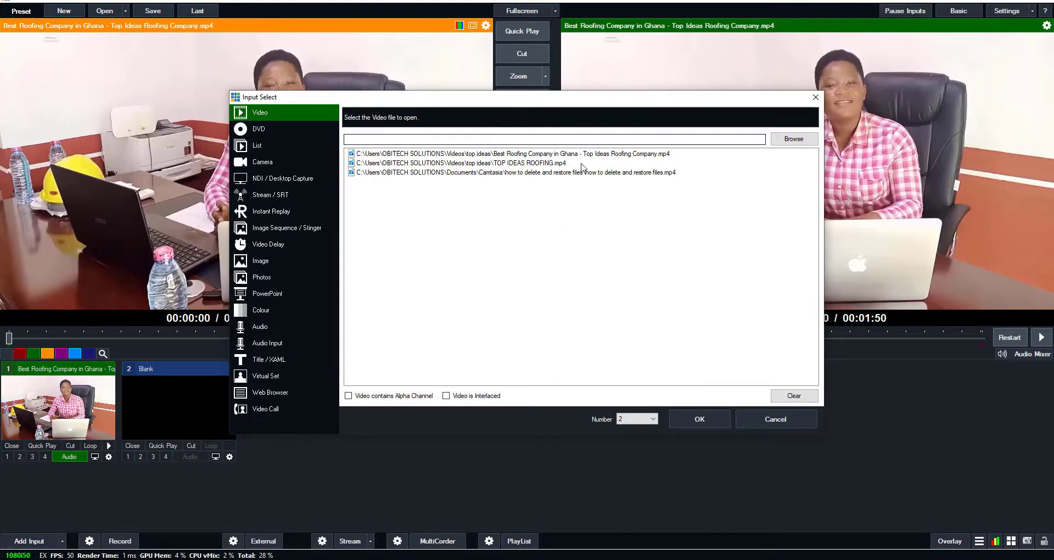
{"action": "left_click", "coordinate": [794, 139]}
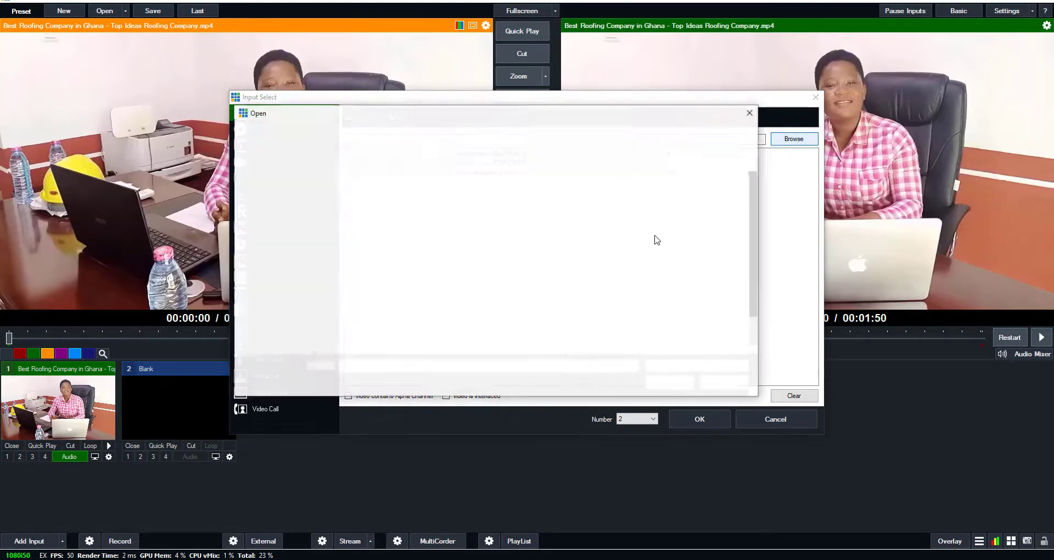
{"action": "double_click", "coordinate": [536, 192]}
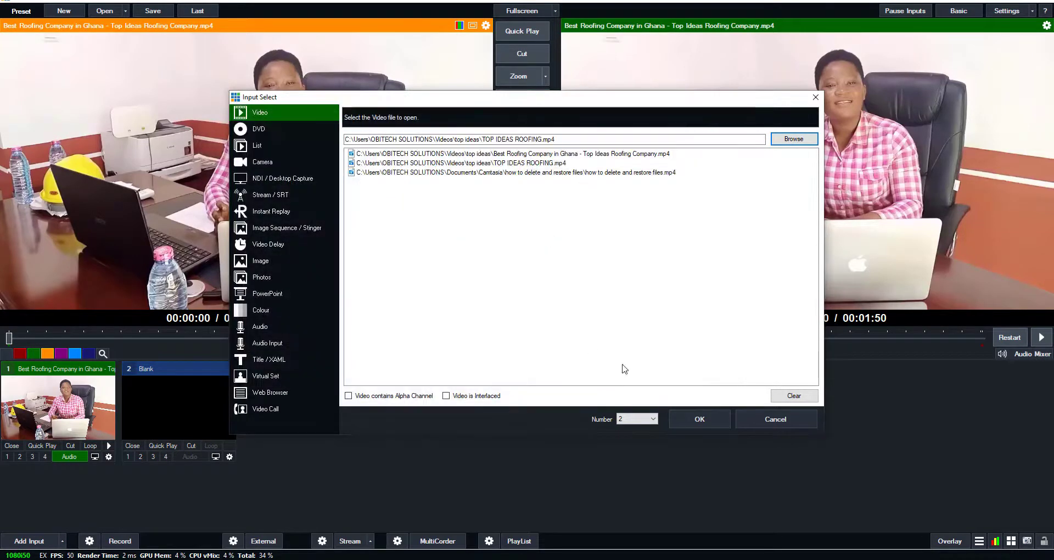
{"action": "left_click", "coordinate": [714, 422]}
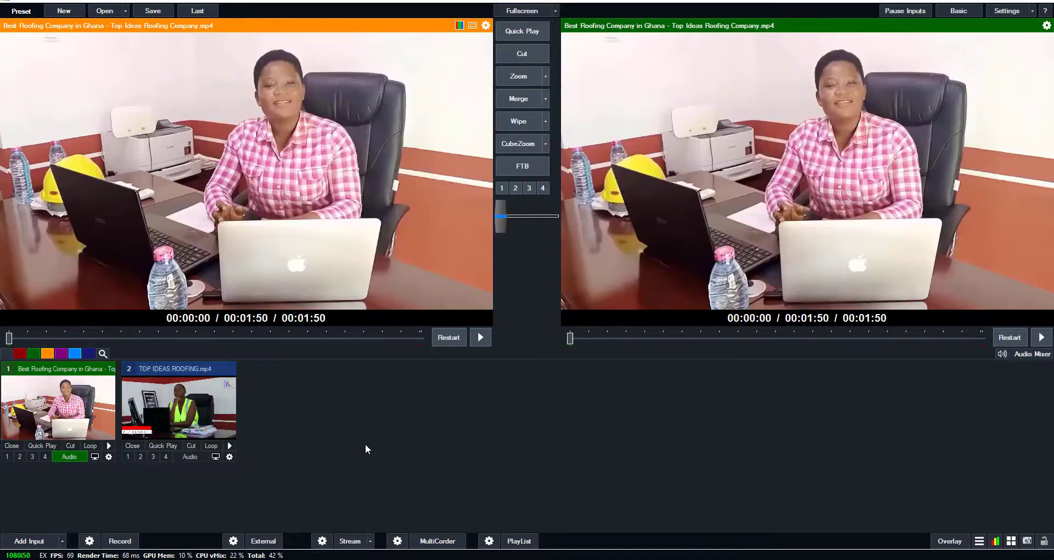
Step: Start a third input and examine which camera devices are available for a camera source
{"action": "left_click", "coordinate": [26, 540]}
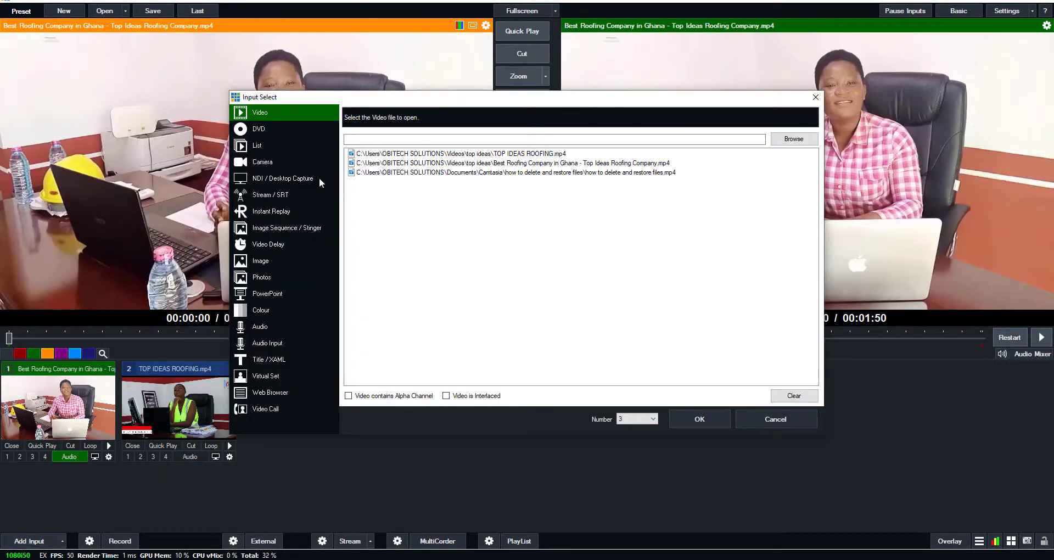
{"action": "left_click", "coordinate": [262, 162]}
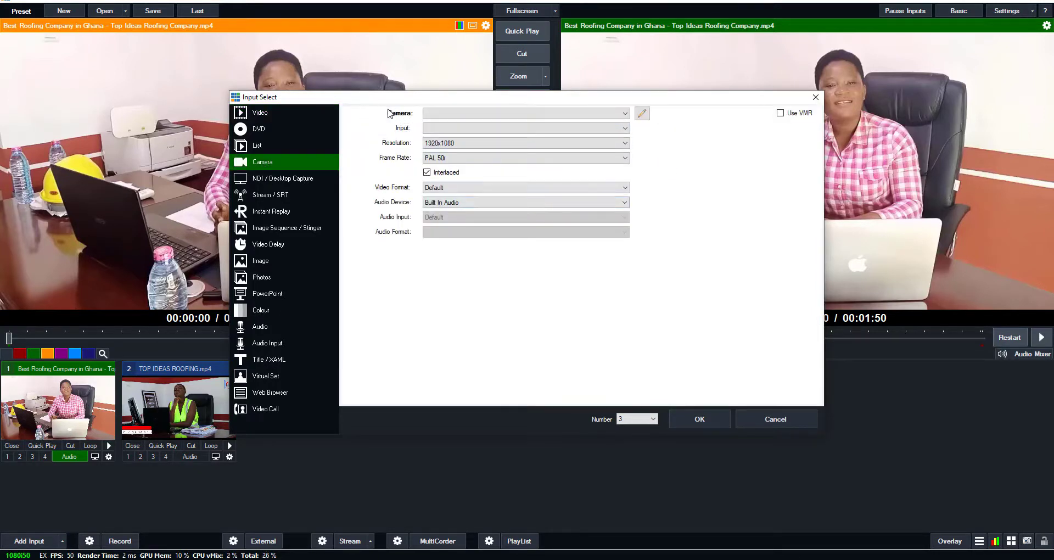
{"action": "left_click", "coordinate": [468, 117]}
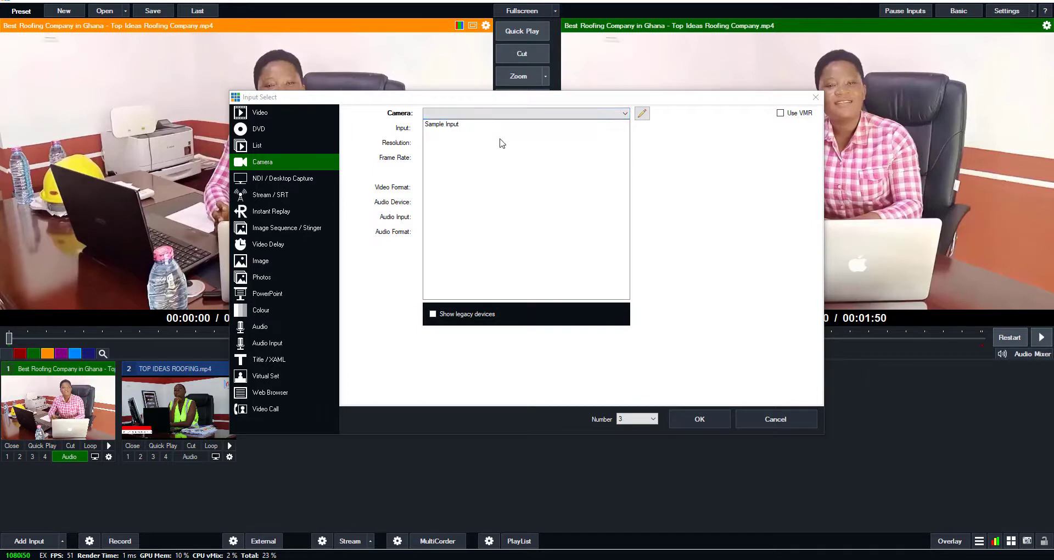
{"action": "left_click", "coordinate": [777, 199]}
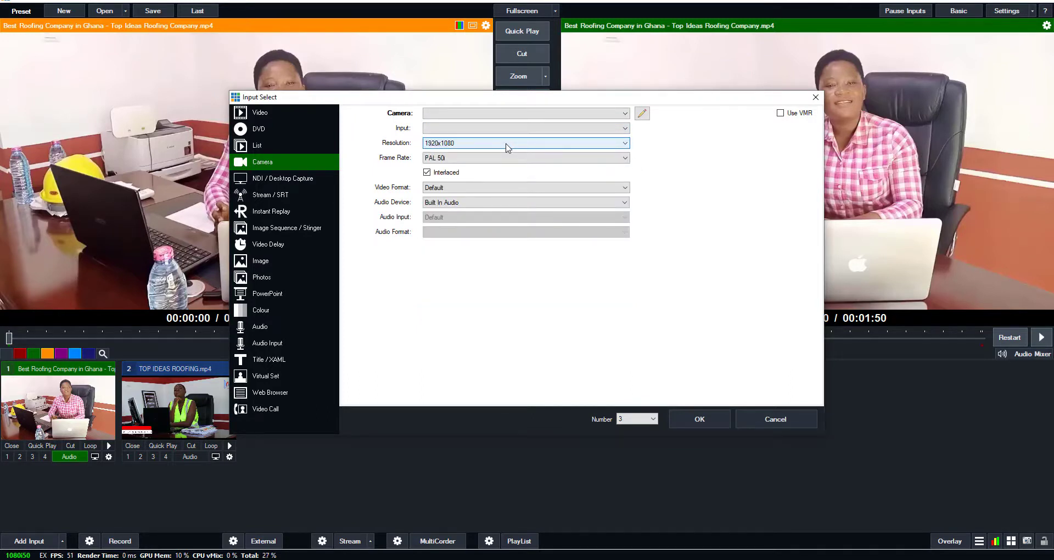
{"action": "left_click", "coordinate": [467, 115]}
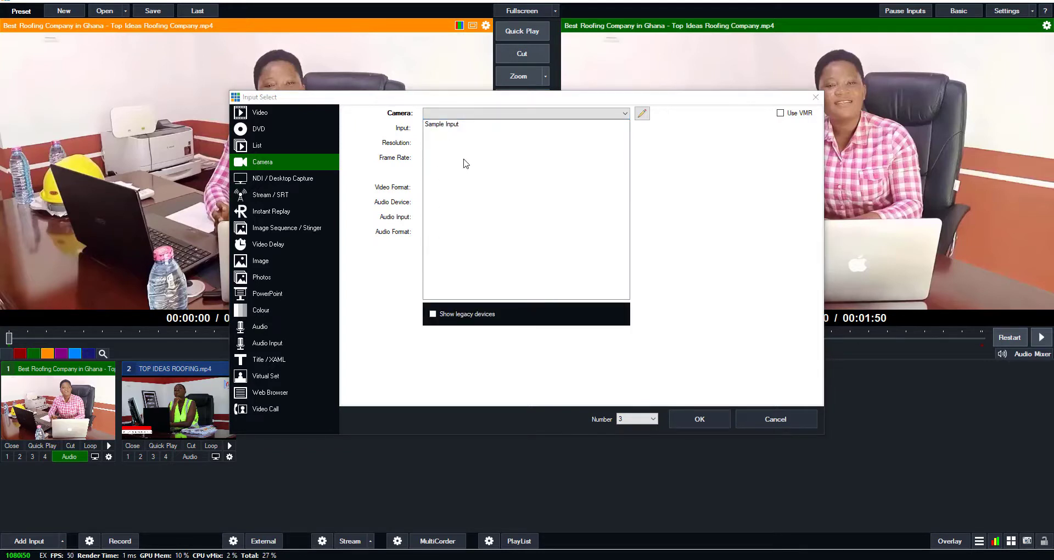
{"action": "left_click", "coordinate": [741, 336]}
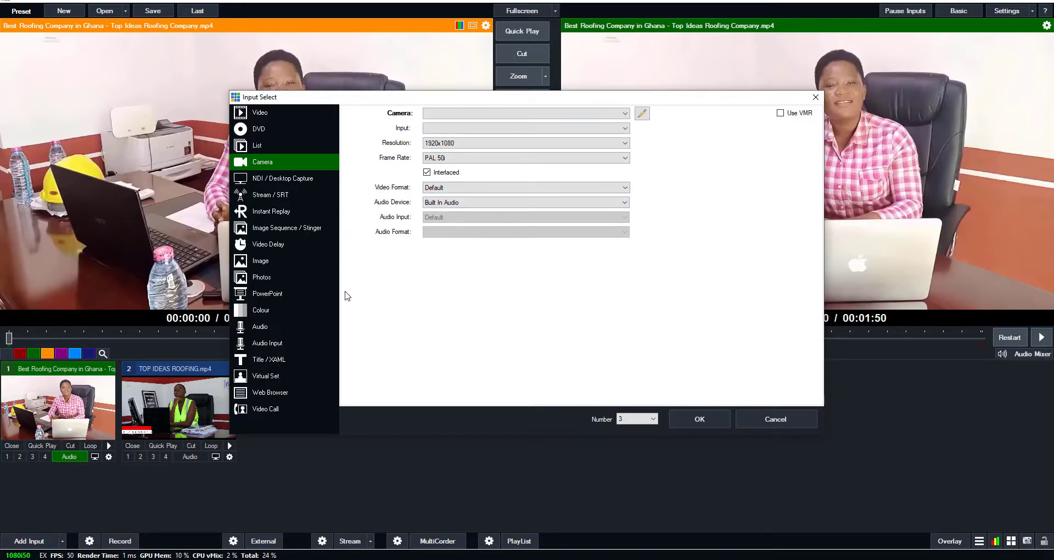
Step: Add the image TOP IDEAS.png from the top ideas folder as input 3
{"action": "left_click", "coordinate": [271, 266]}
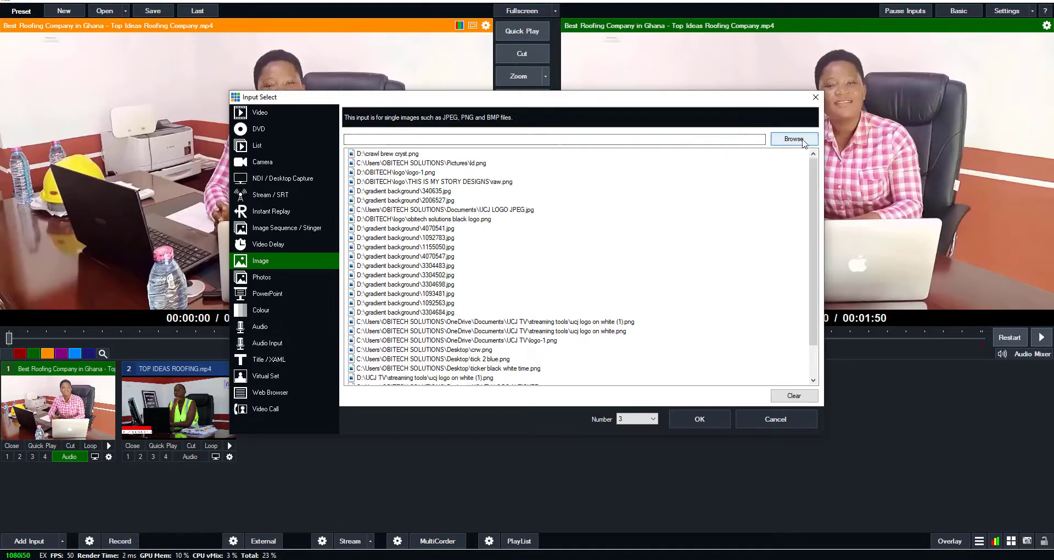
{"action": "left_click", "coordinate": [802, 141]}
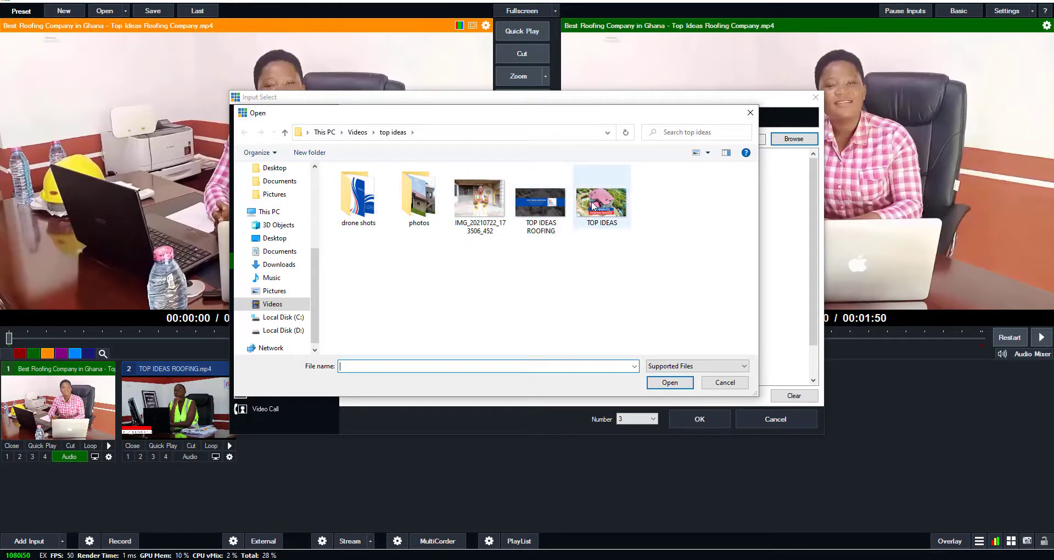
{"action": "double_click", "coordinate": [593, 204]}
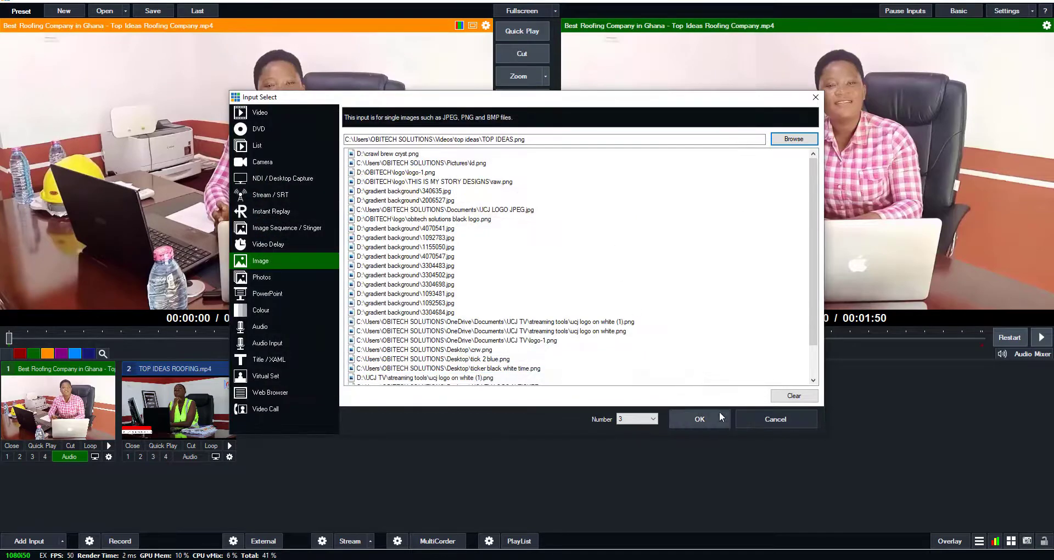
{"action": "left_click", "coordinate": [719, 415]}
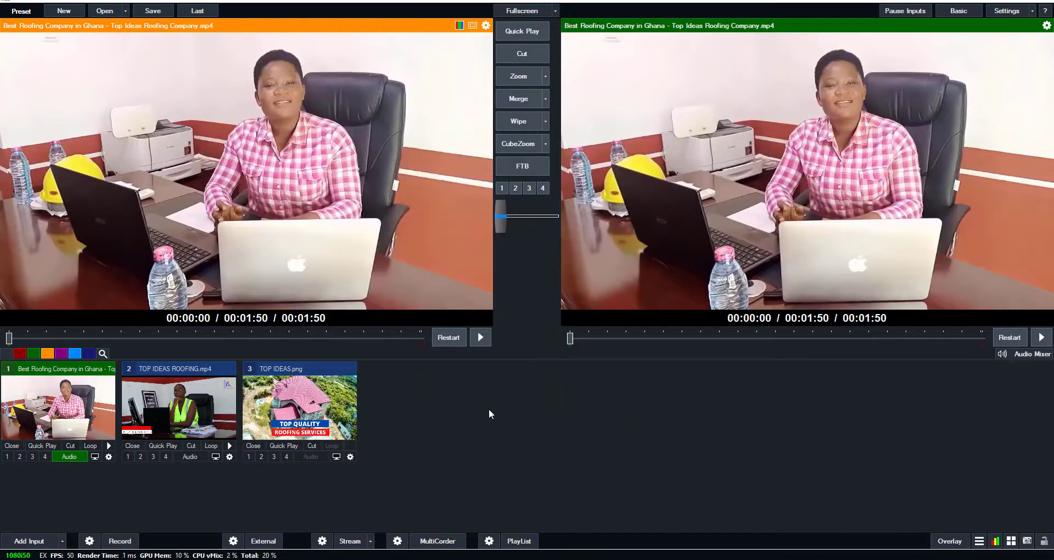
Step: Add the audio file NAYAS INTRO.mp3 from the Music folder as input 4
{"action": "left_click", "coordinate": [33, 541]}
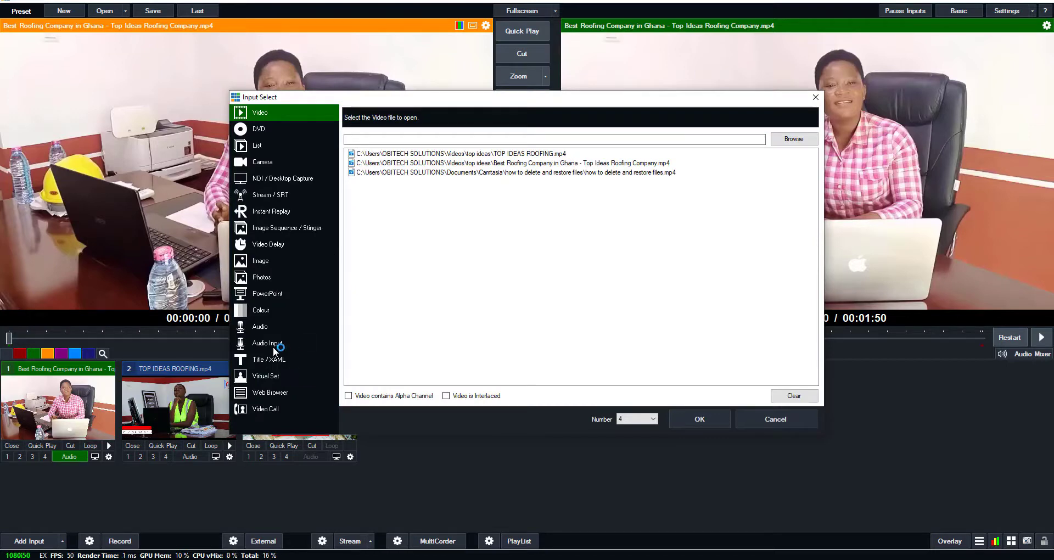
{"action": "left_click", "coordinate": [273, 330]}
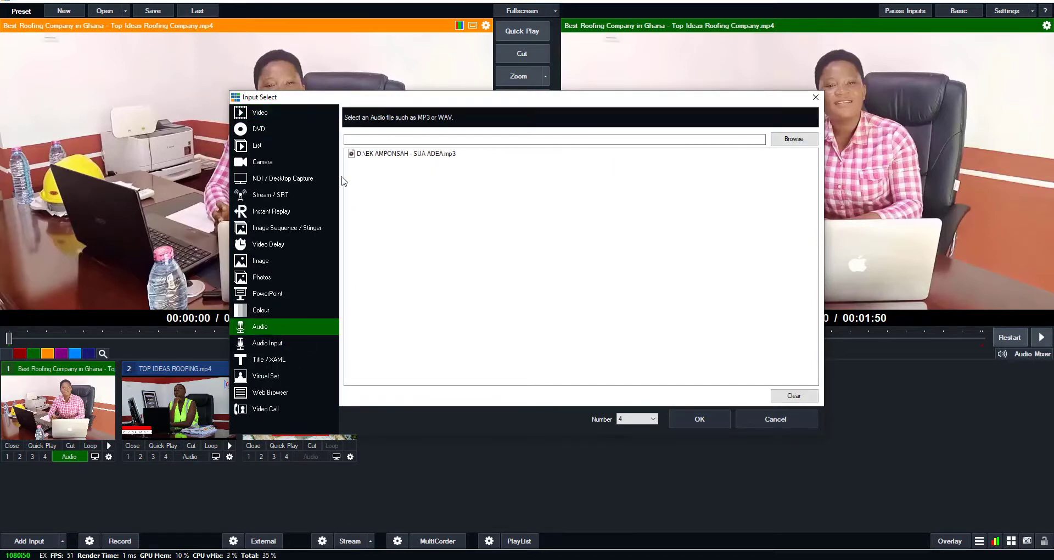
{"action": "left_click", "coordinate": [794, 138]}
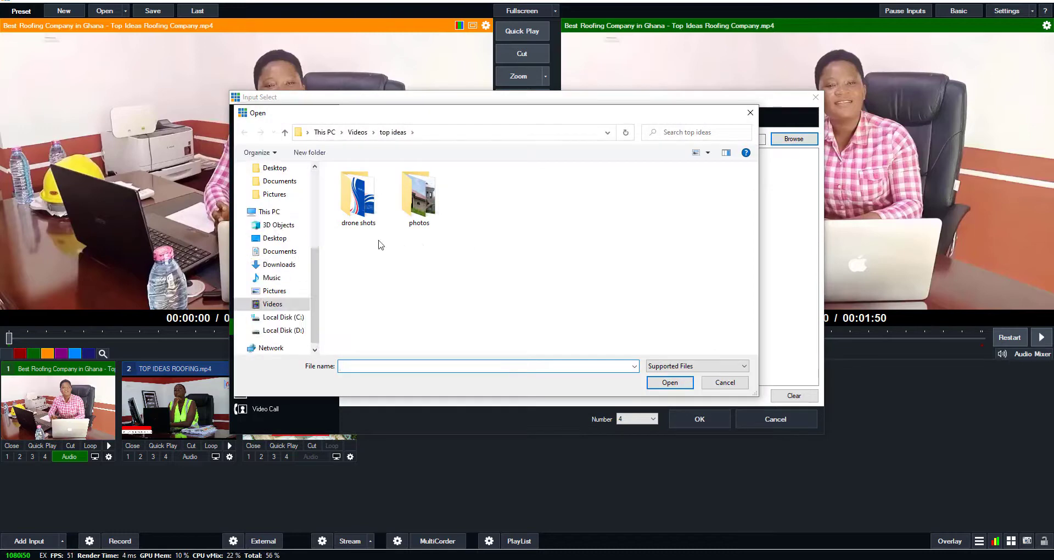
{"action": "left_click", "coordinate": [272, 277]}
{"action": "double_click", "coordinate": [461, 323]}
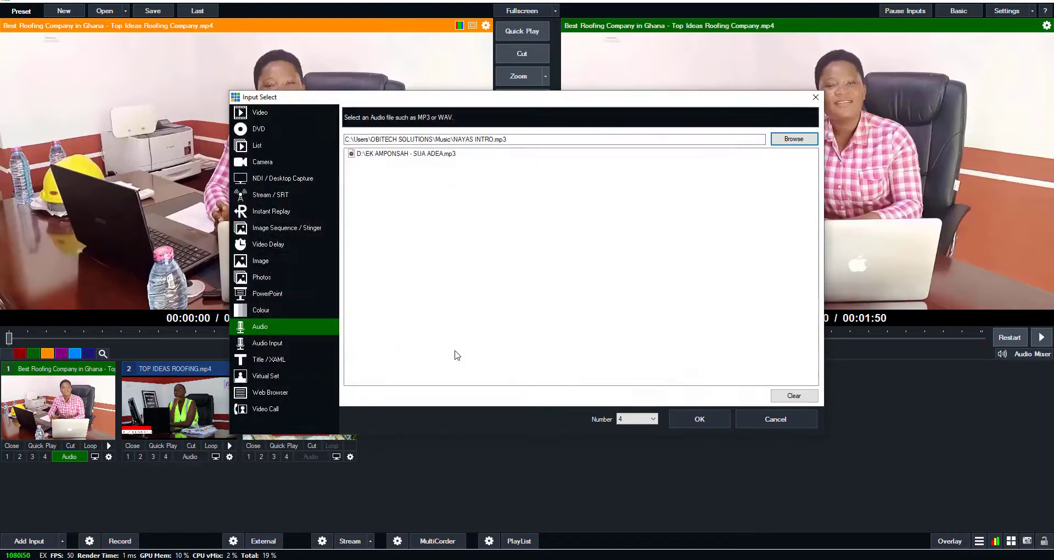
{"action": "left_click", "coordinate": [727, 420]}
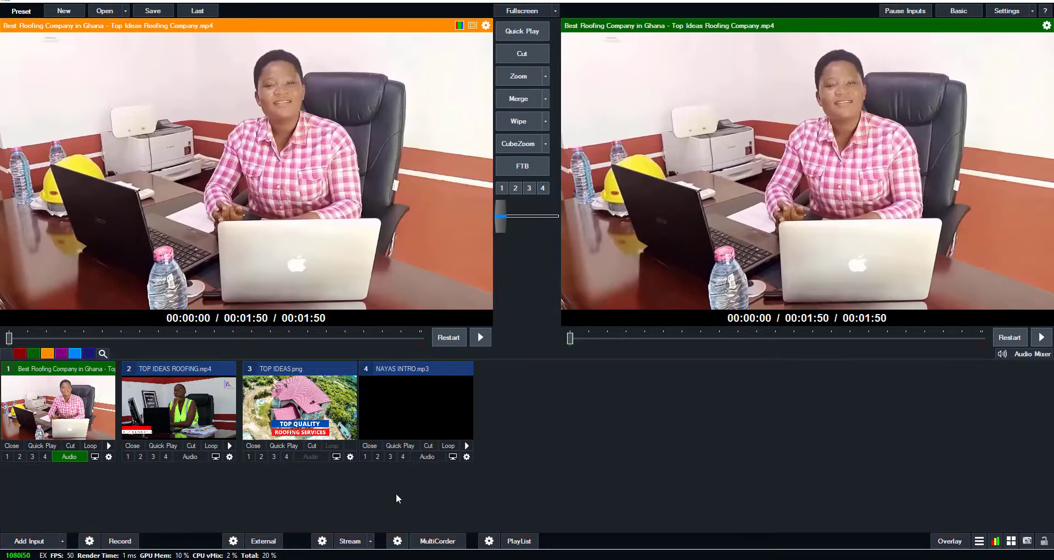
Step: Load input 2, TOP IDEAS ROOFING.mp4, into the preview
{"action": "left_click", "coordinate": [178, 407]}
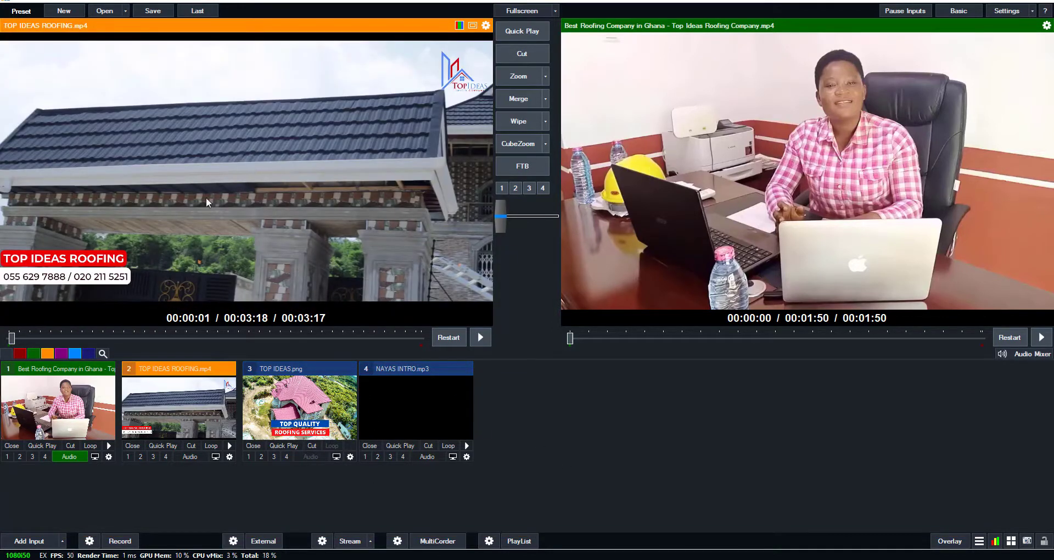